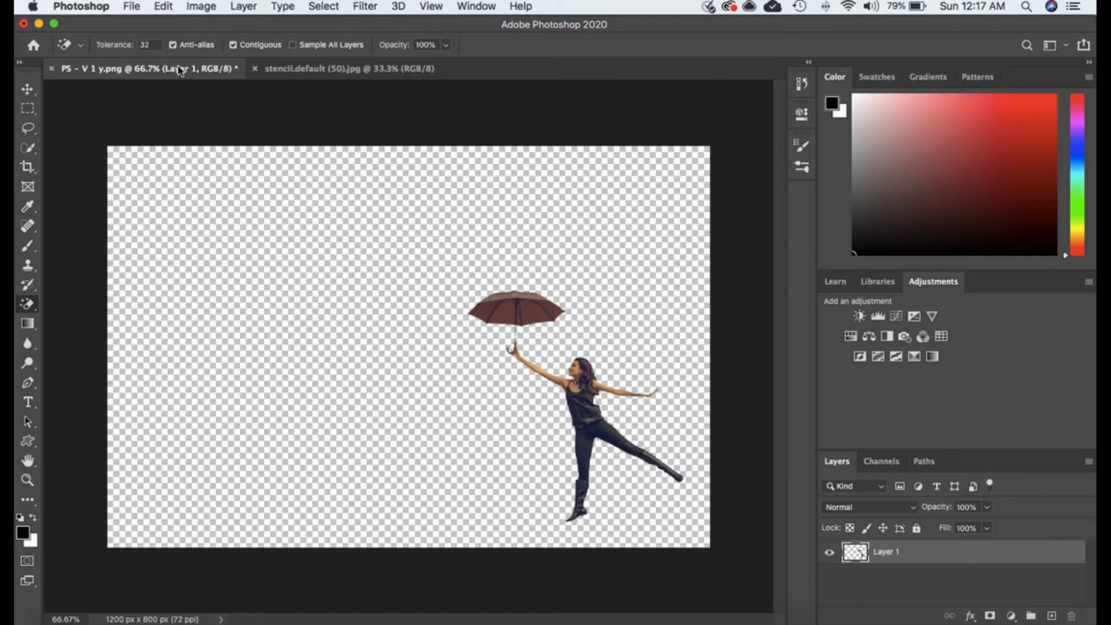
Switch to the stencil.default (50).jpg document
click(344, 69)
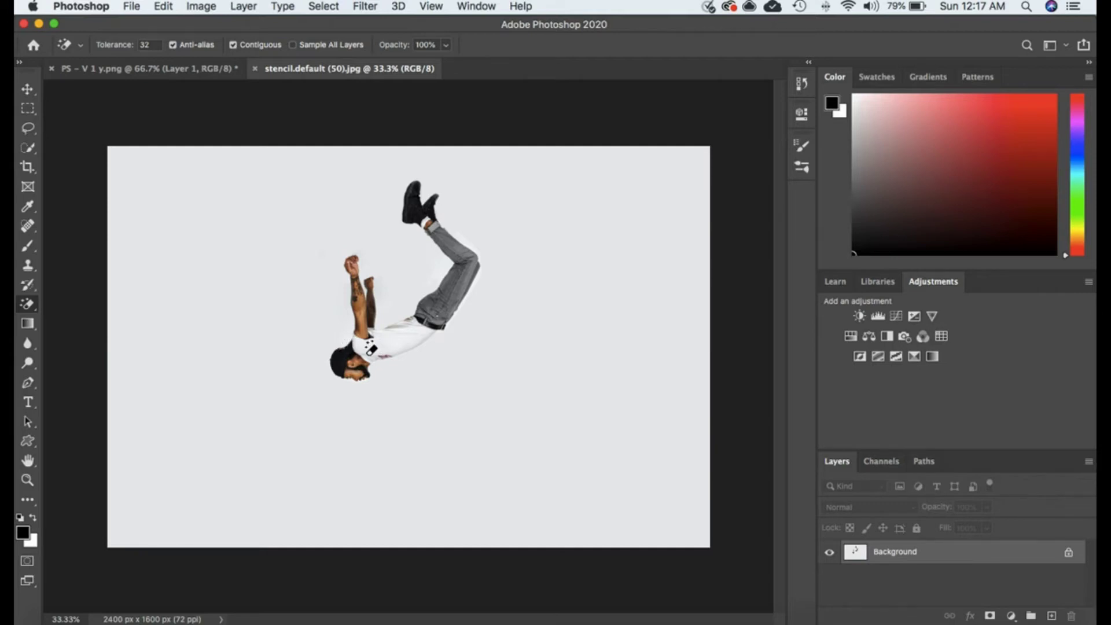
Try erasing the light grey background around the falling man with the Magic Eraser, and undo the erasure
click(179, 186)
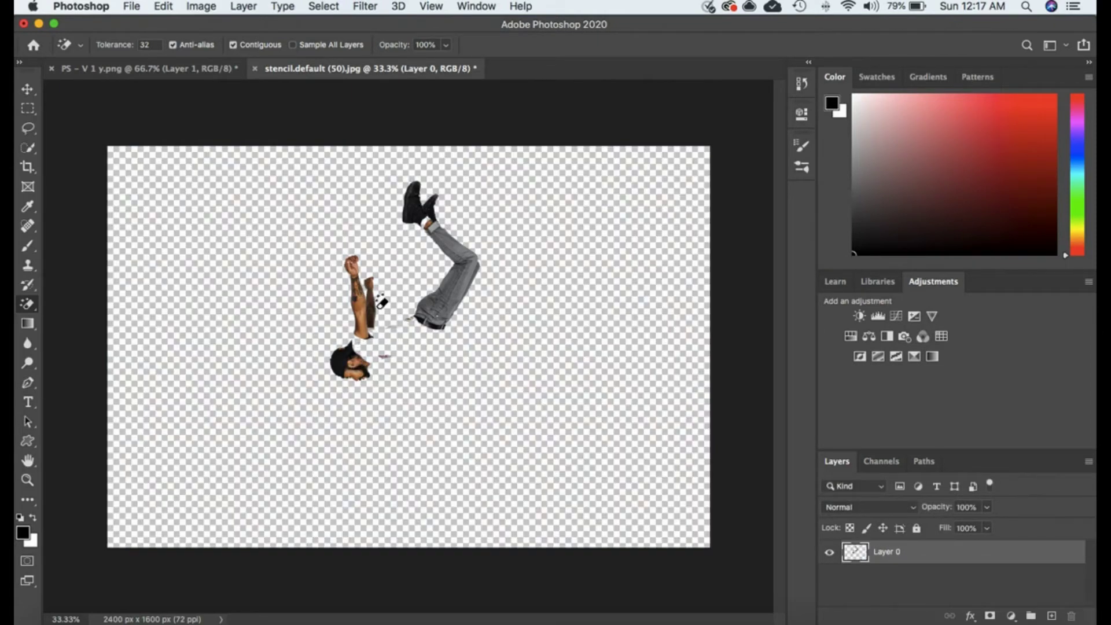
scroll(452, 257, up, 5)
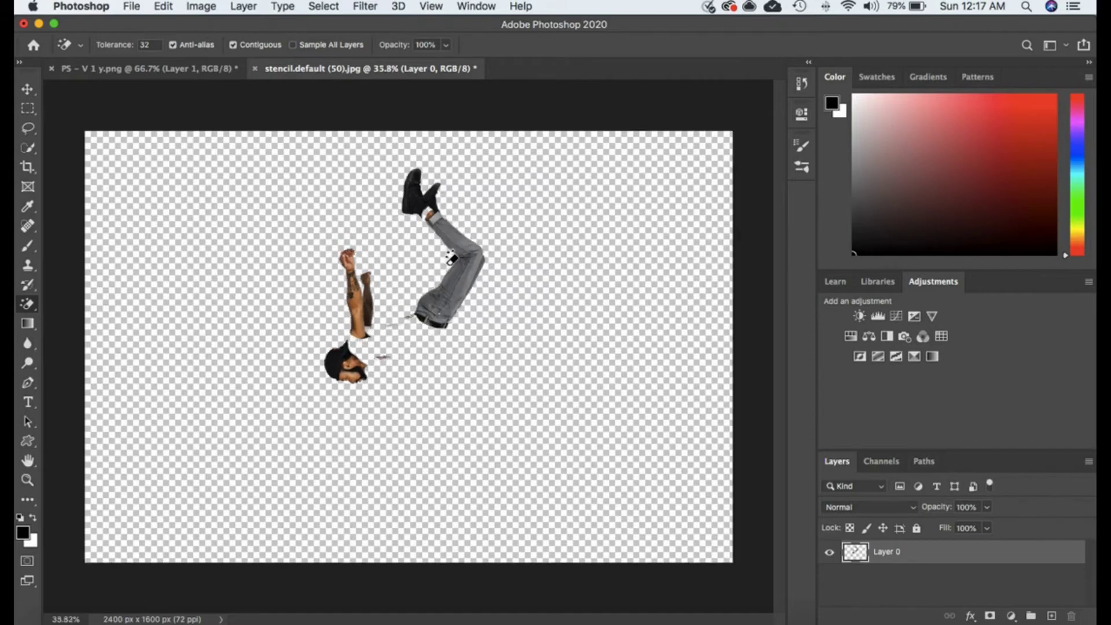
scroll(451, 258, up, 3)
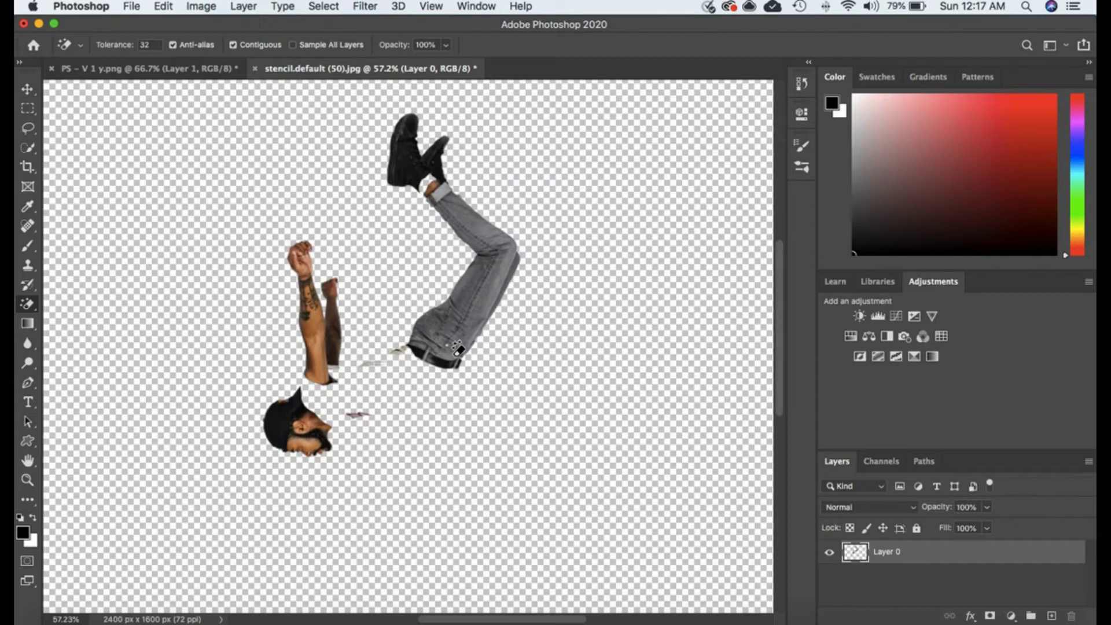
scroll(457, 348, down, 5)
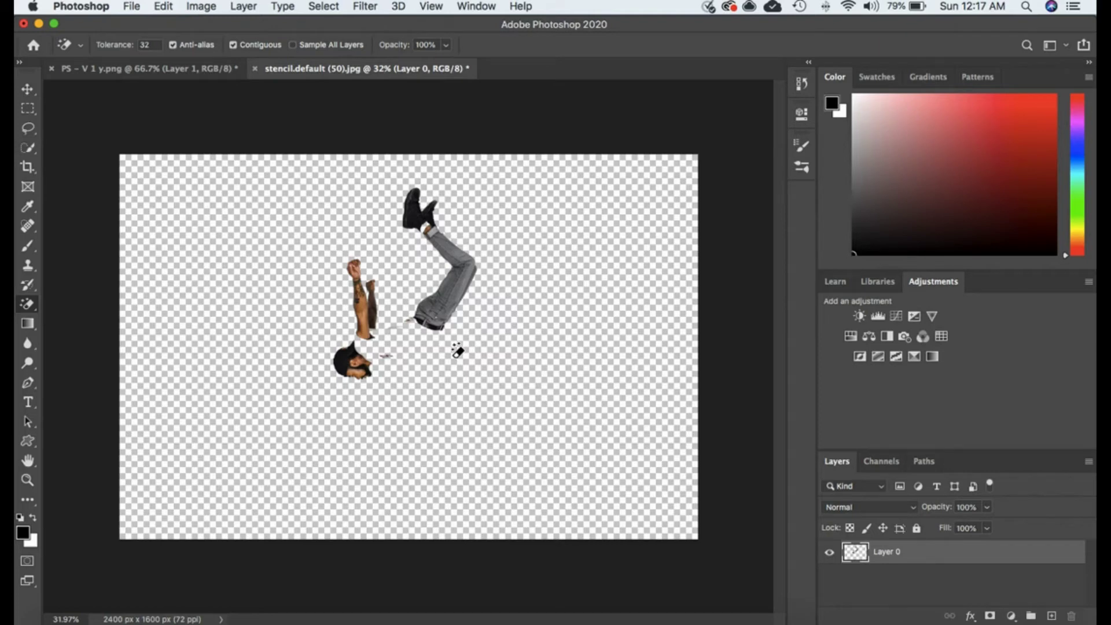
key(super+z)
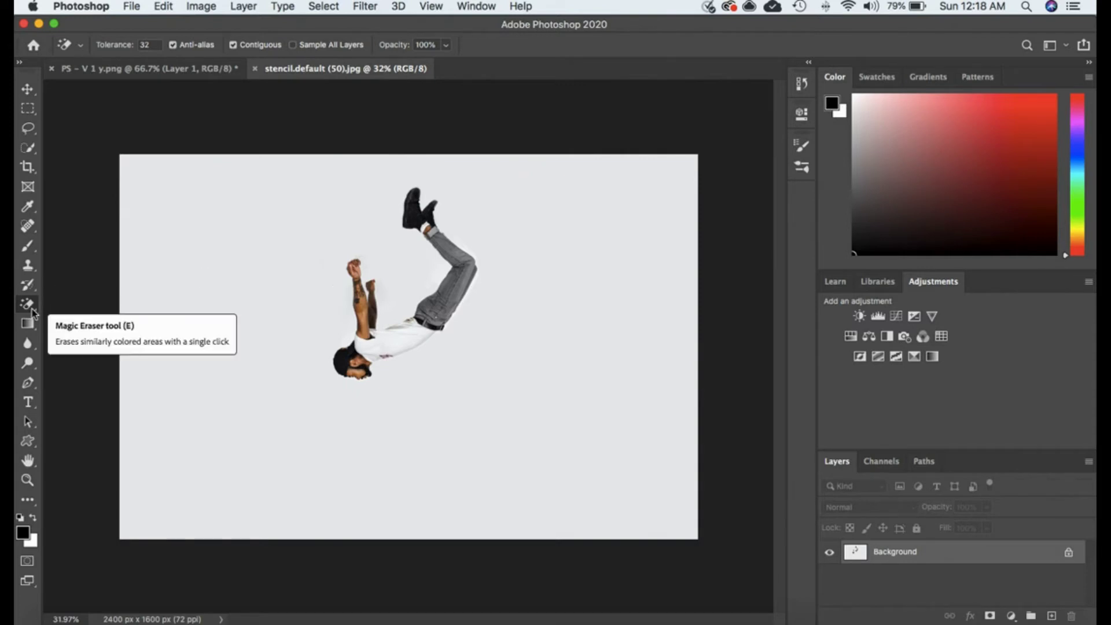
Open Select and Mask for the falling man image and set the Quick Selection brush size to 10
click(326, 7)
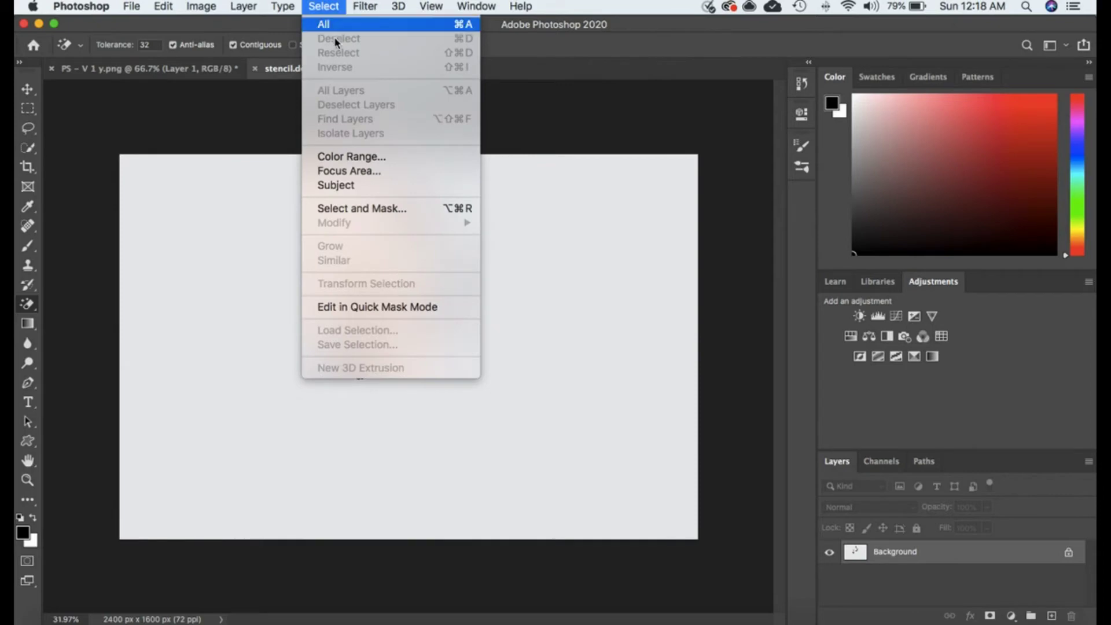
click(373, 207)
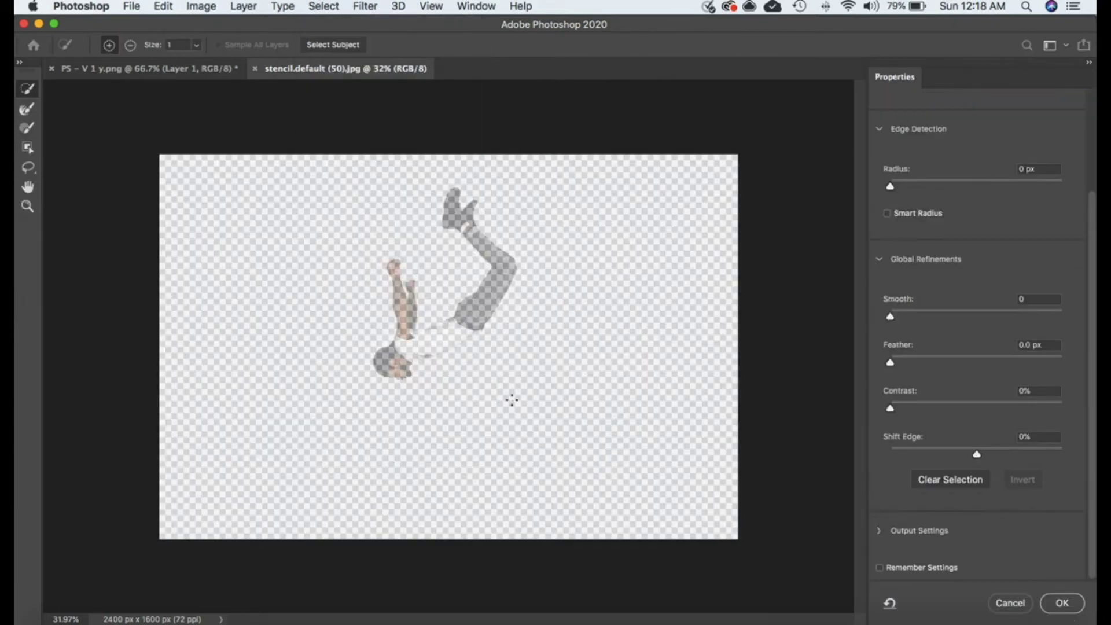
scroll(980, 381, up, 3)
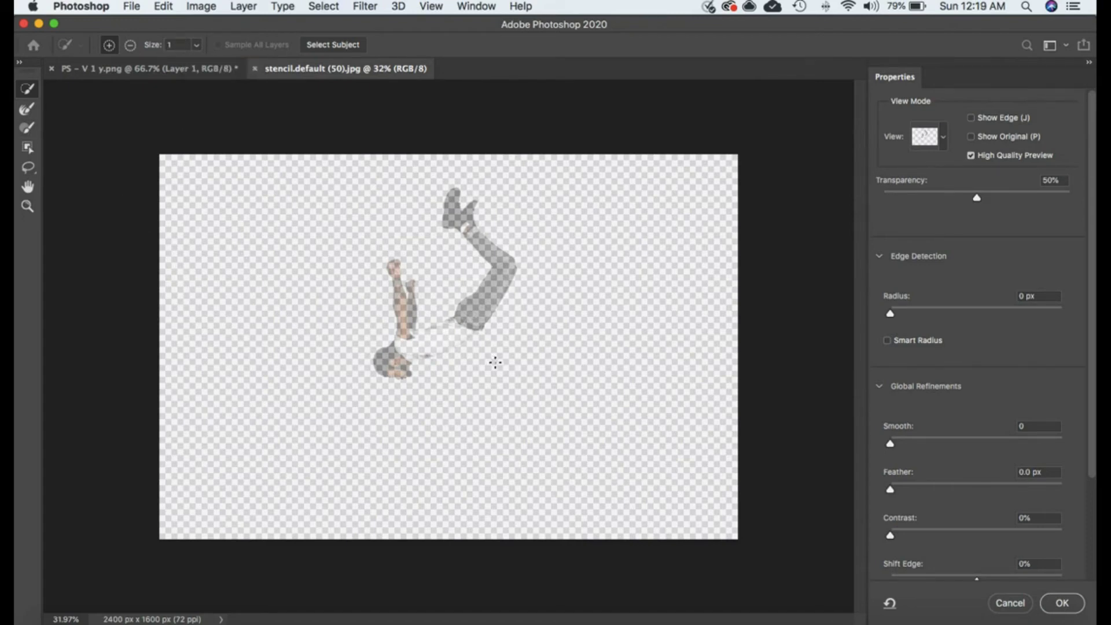
scroll(496, 361, up, 5)
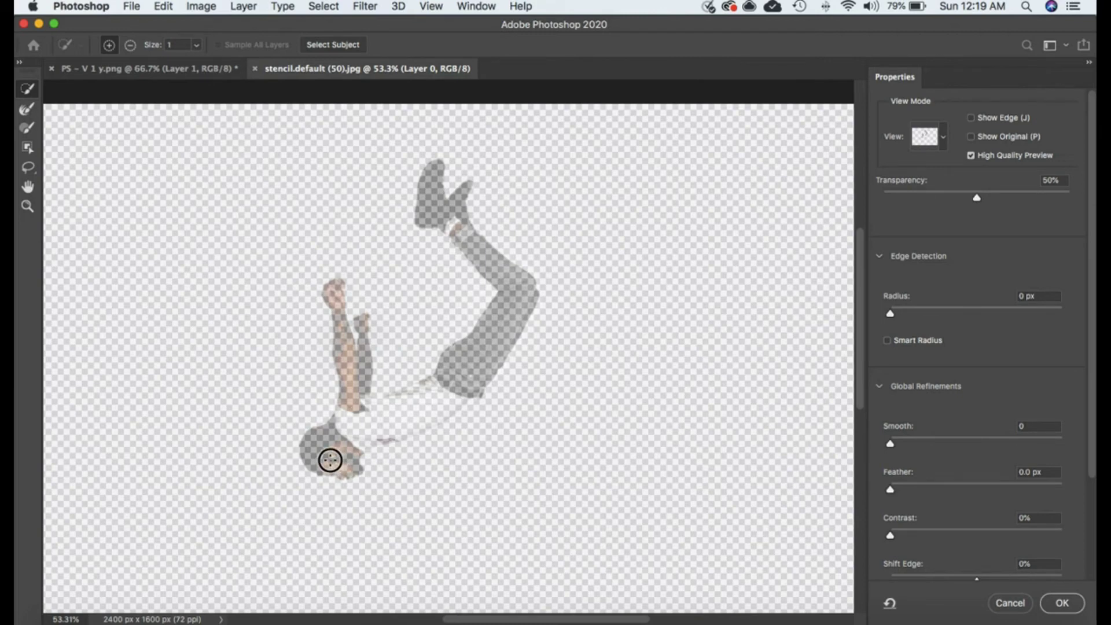
click(197, 44)
drag(197, 64, 202, 63)
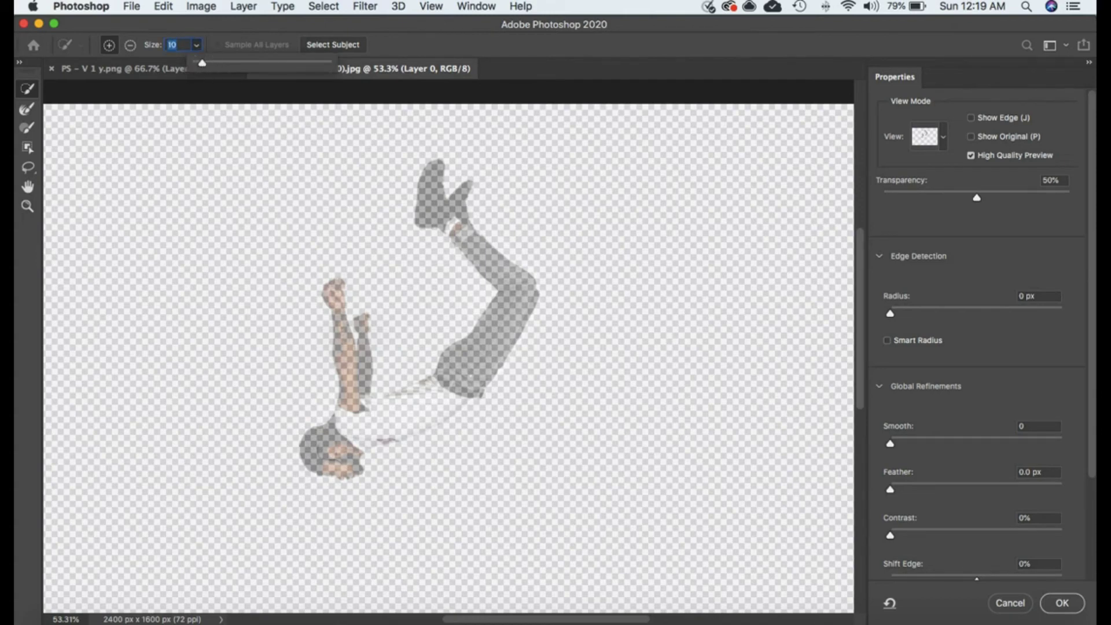
Add the man's head, white shirt, belt, jeans, shoes and both arms to the selection with the Quick Selection brush
click(329, 452)
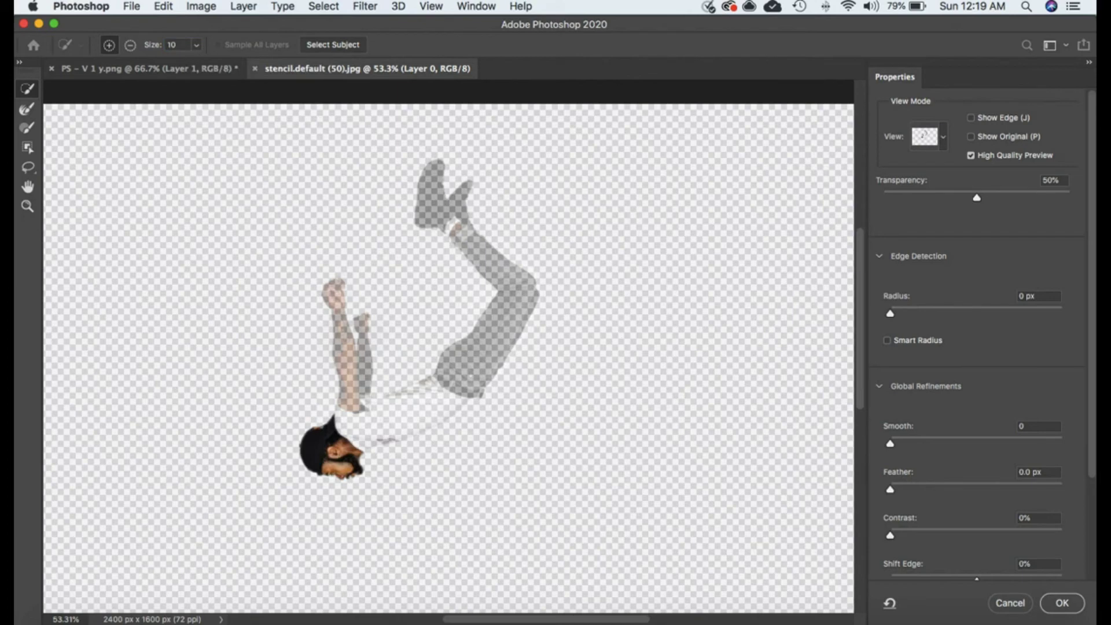
mouse_move(342, 421)
mouse_down()
mouse_move(391, 426)
mouse_move(439, 392)
mouse_up()
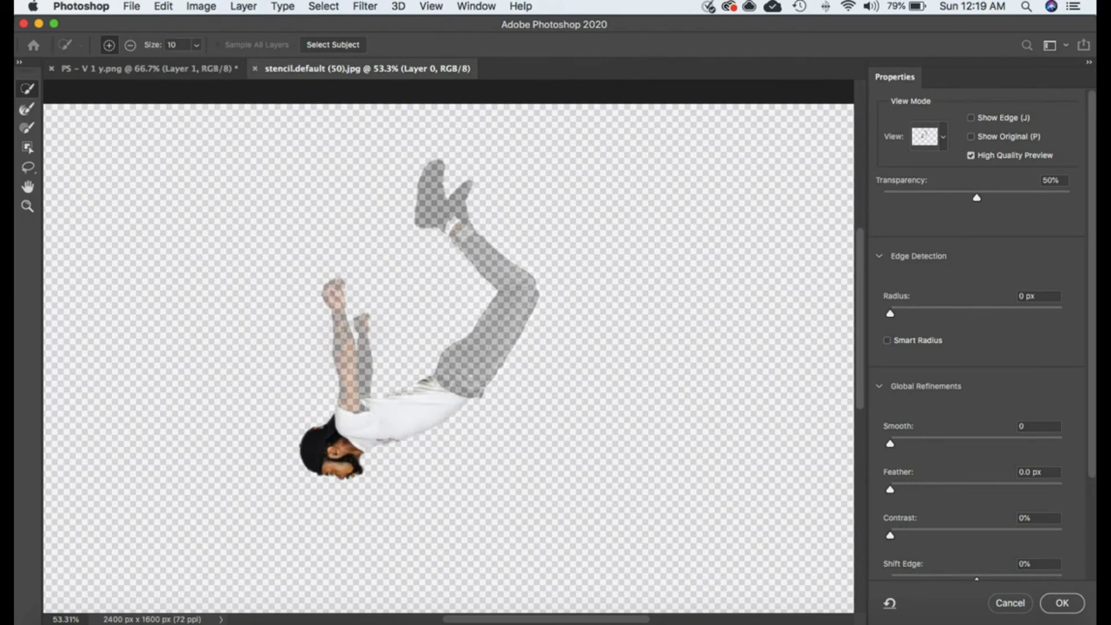
click(445, 376)
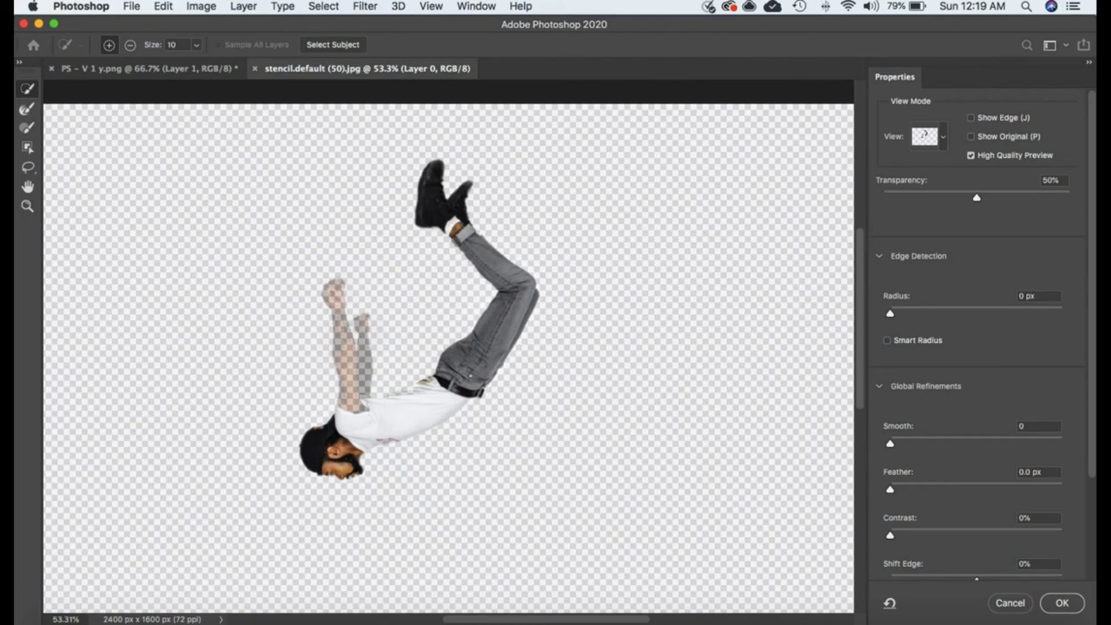
drag(349, 396, 333, 290)
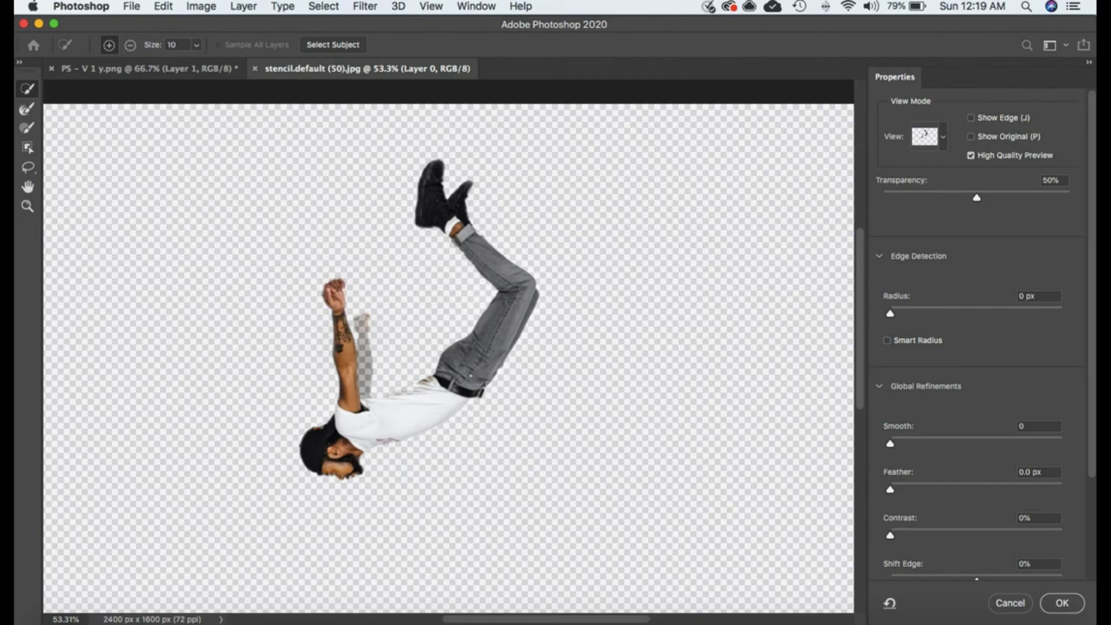
drag(362, 325, 364, 382)
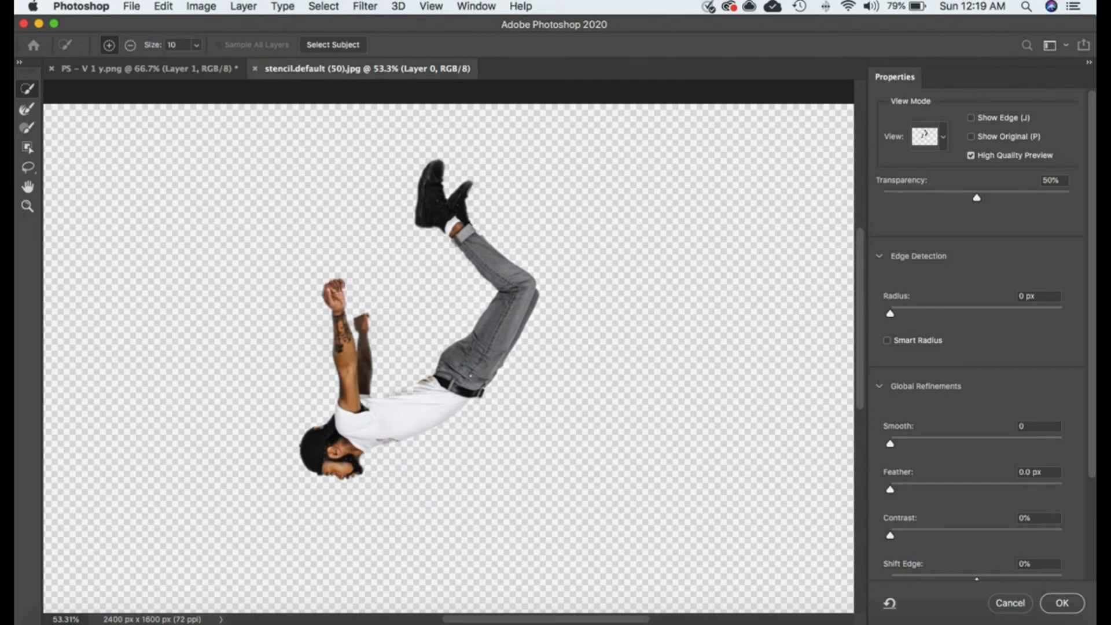
Add the missed shirt folds near the waist and the shirt edge by the printed logo to the selection
scroll(405, 452, up, 5)
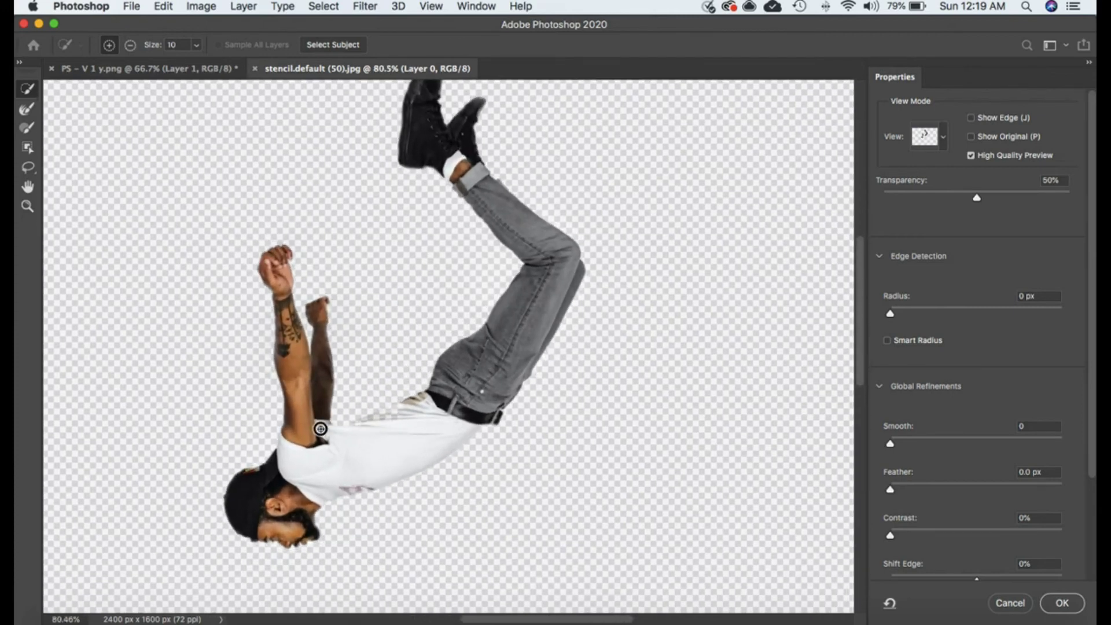
drag(374, 427, 446, 394)
drag(365, 489, 336, 487)
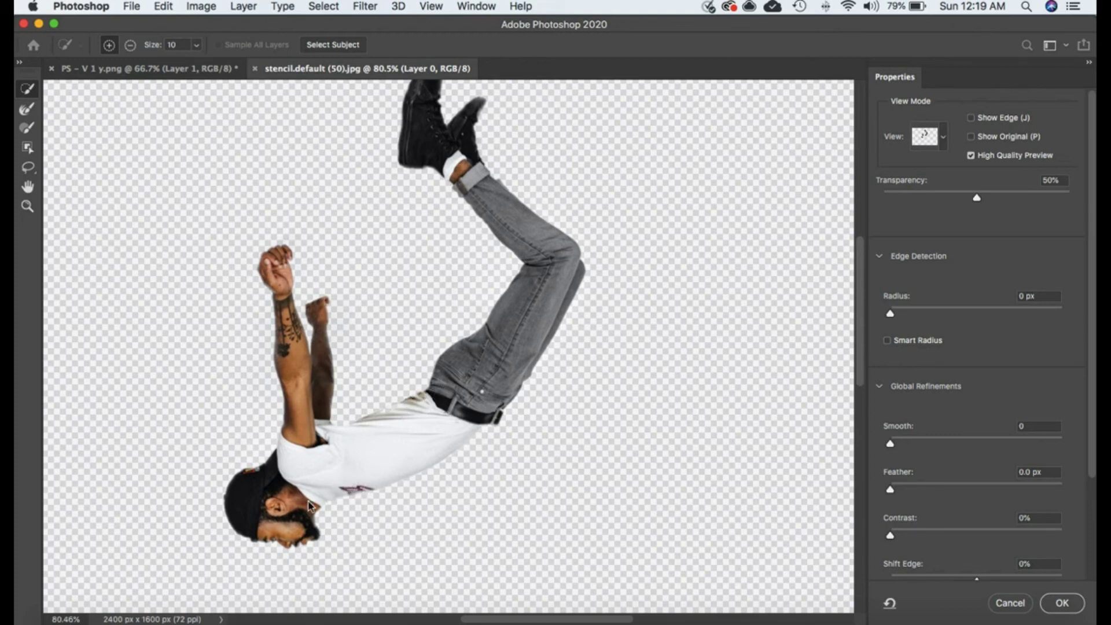
Examine the selection edges around the man's shoes, legs, arms, shirt and head at close range
scroll(347, 459, up, 5)
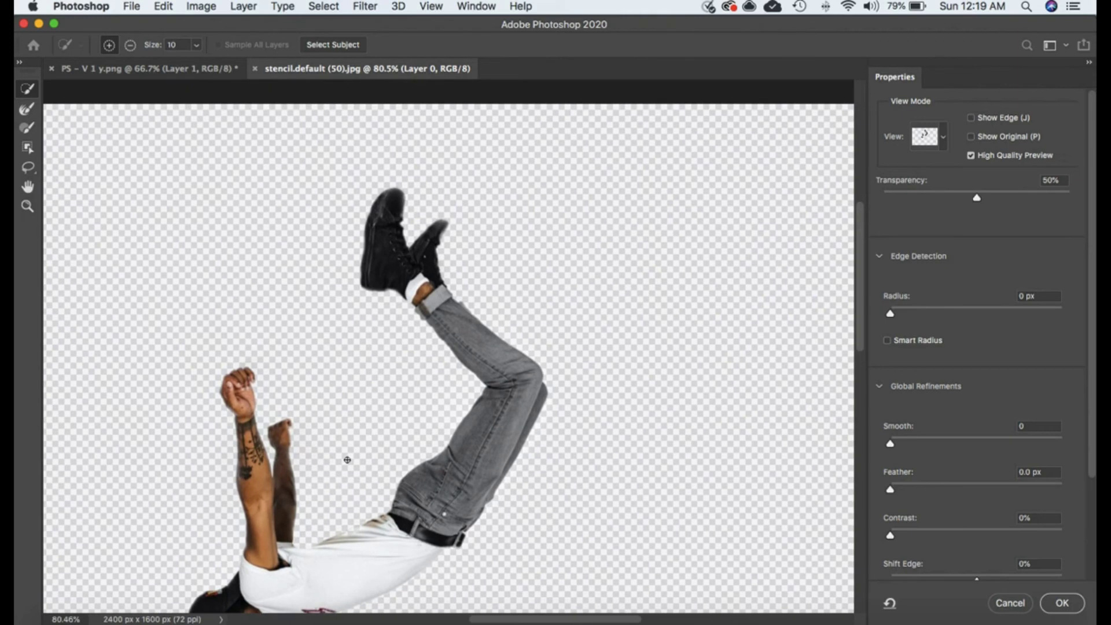
scroll(347, 459, up, 3)
scroll(347, 459, up, 8)
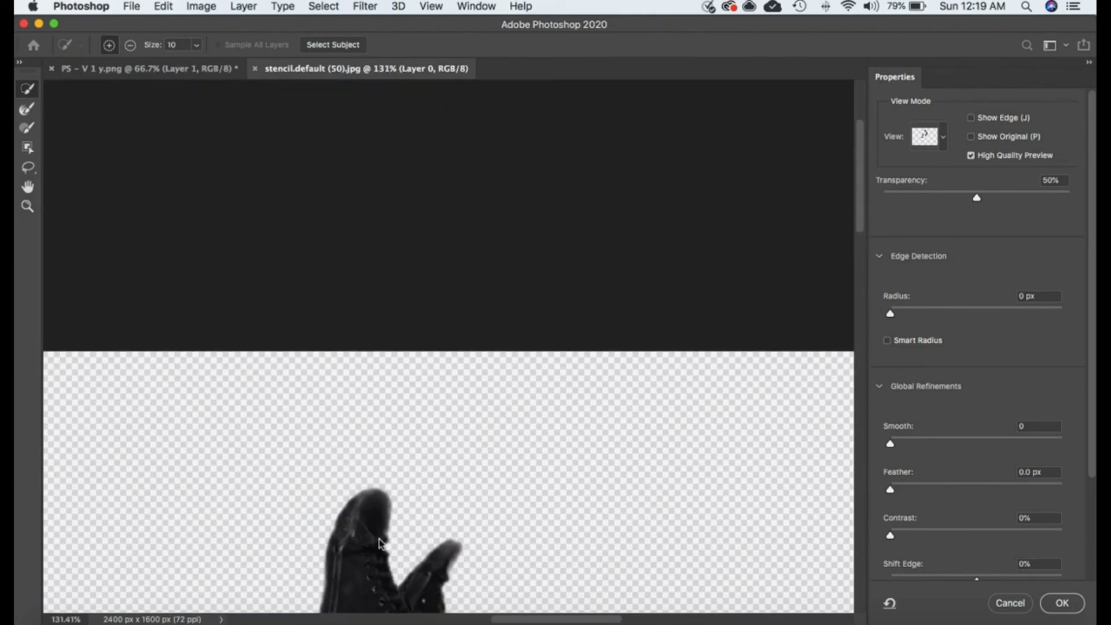
scroll(359, 514, down, 8)
scroll(432, 518, down, 3)
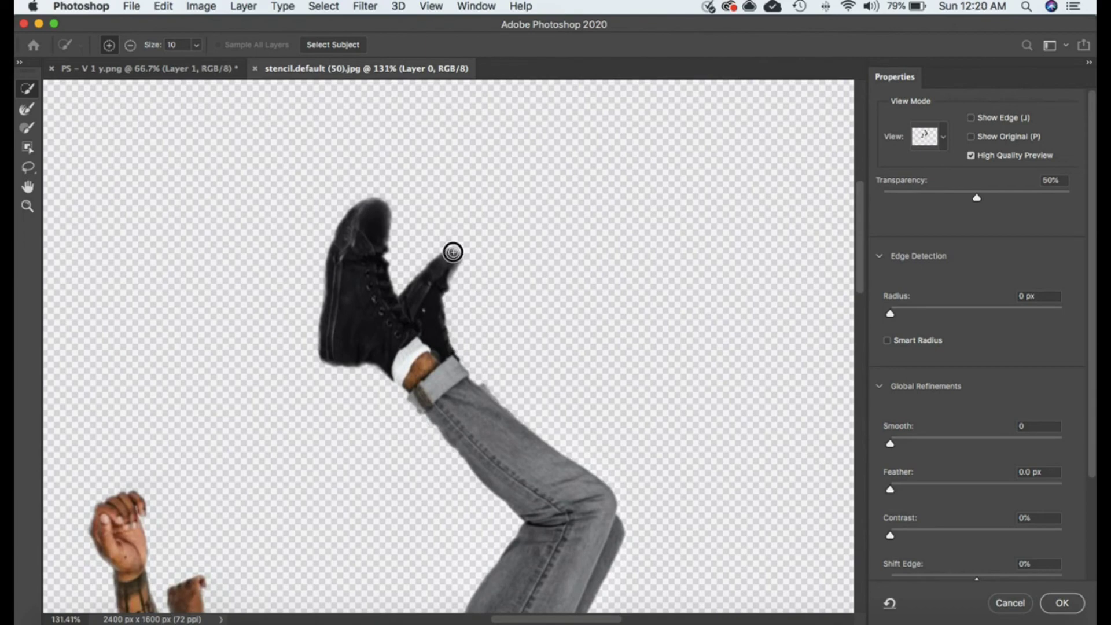
scroll(425, 322, down, 15)
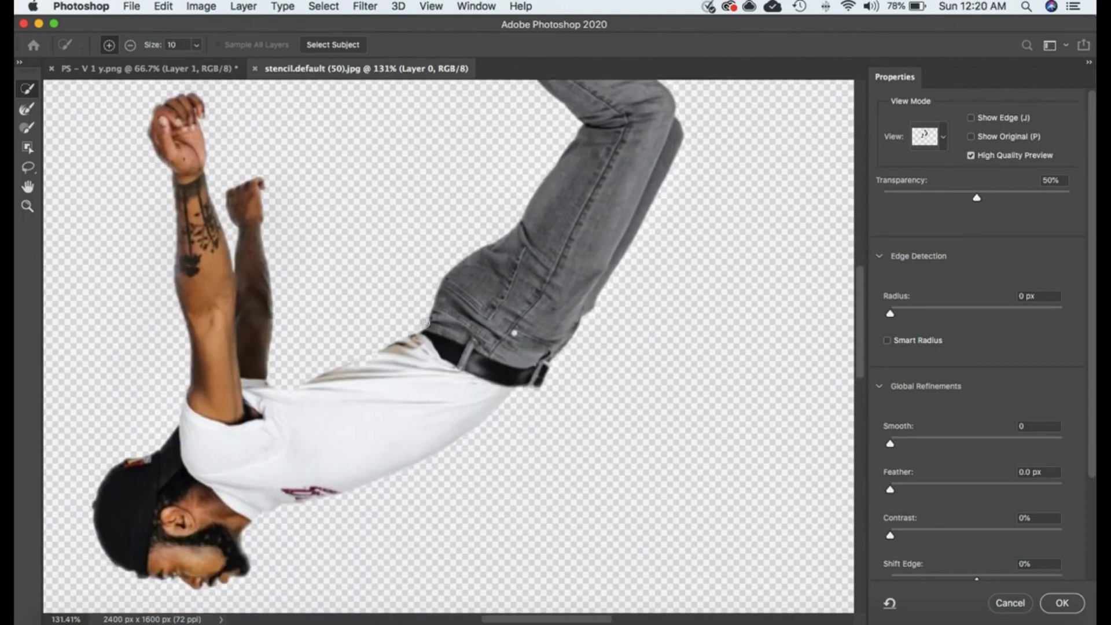
scroll(425, 323, up, 6)
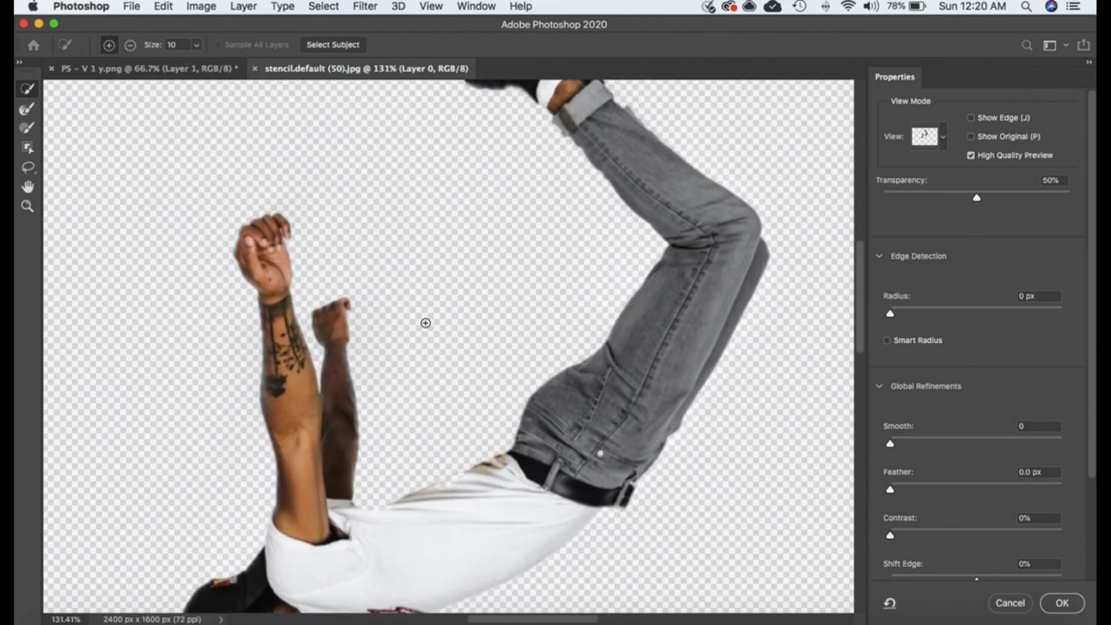
scroll(425, 322, down, 4)
scroll(425, 323, right, 5)
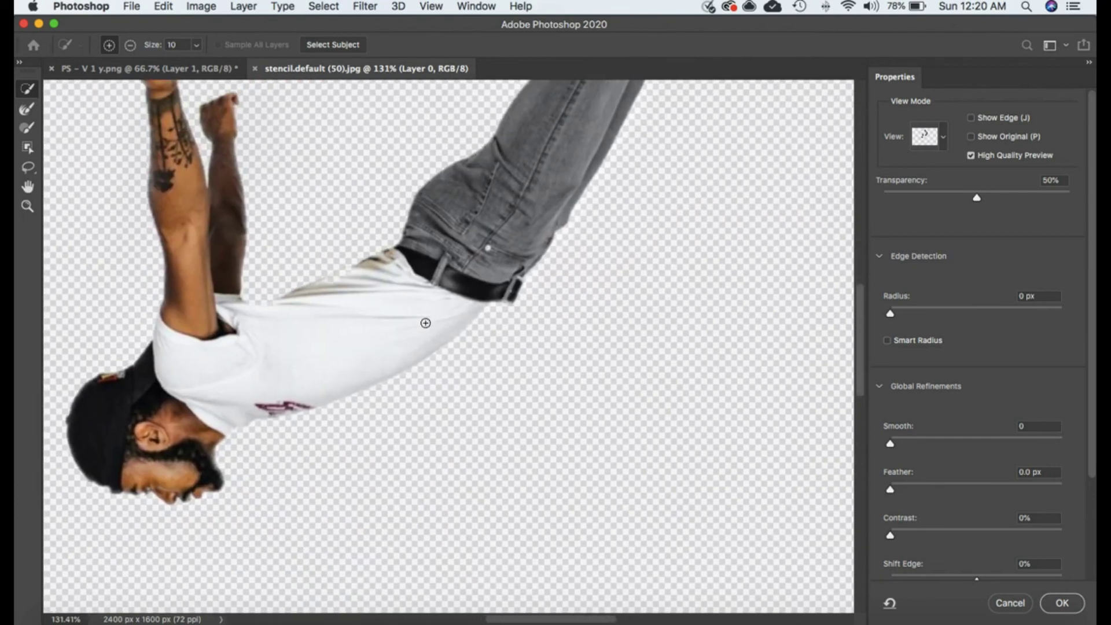
scroll(426, 322, up, 4)
scroll(425, 323, left, 4)
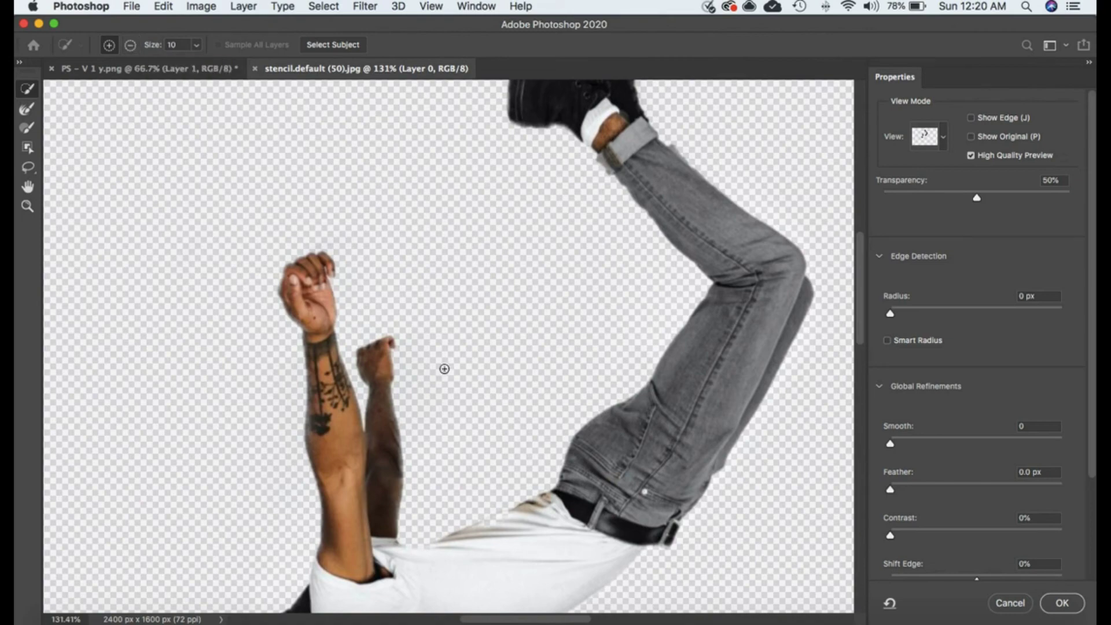
Set the Smooth refinement to 10 and apply the selection as a layer mask on the man's layer
scroll(445, 368, down, 5)
scroll(445, 368, down, 2)
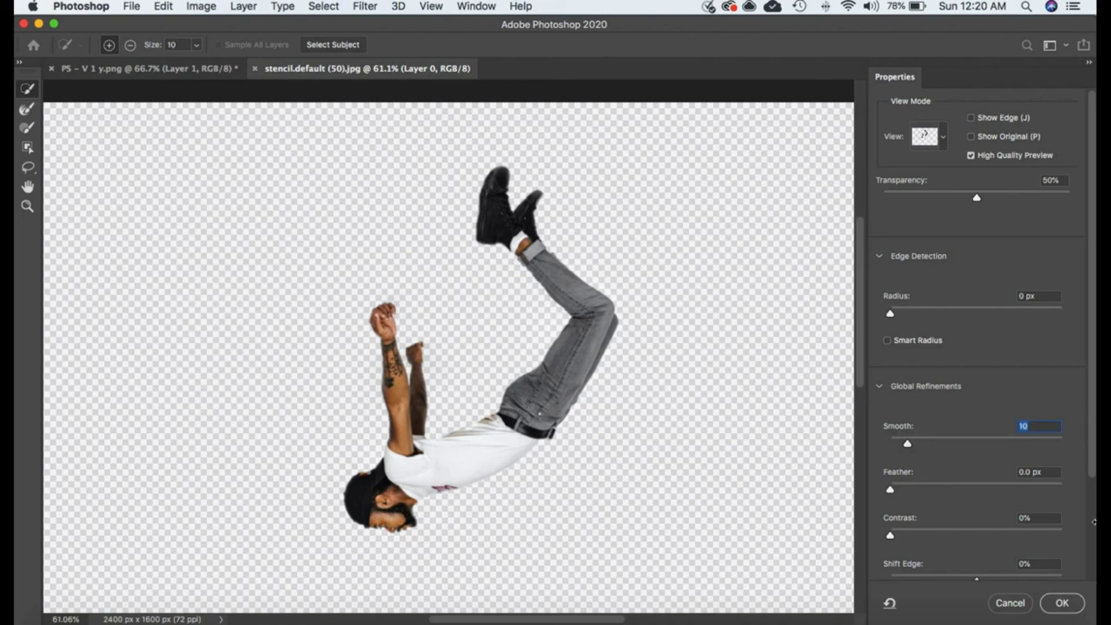
click(1061, 603)
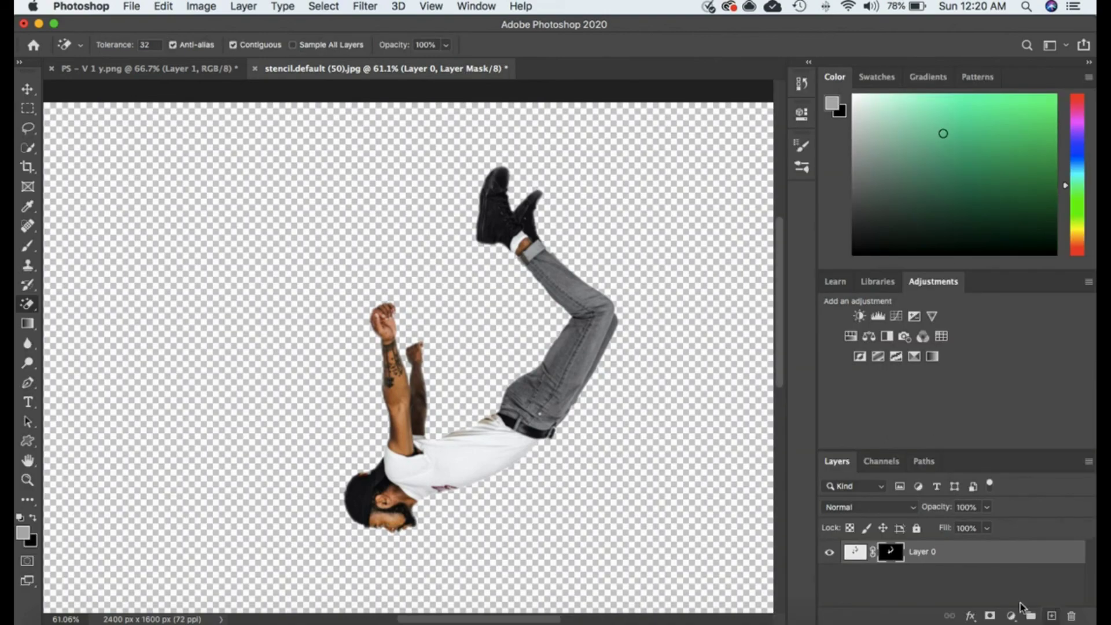
scroll(524, 398, down, 5)
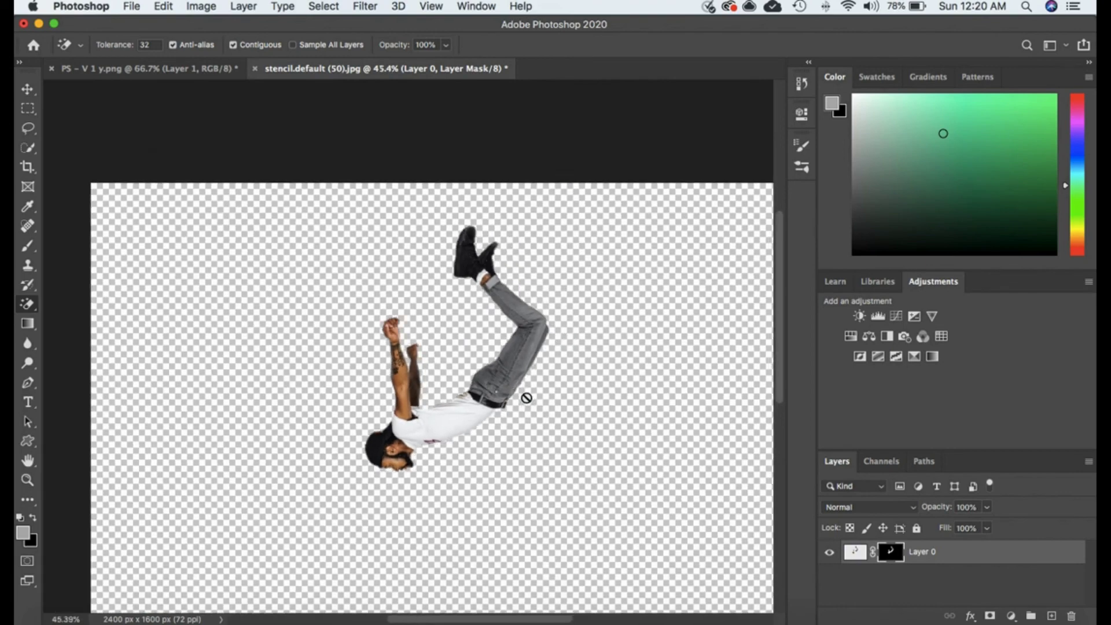